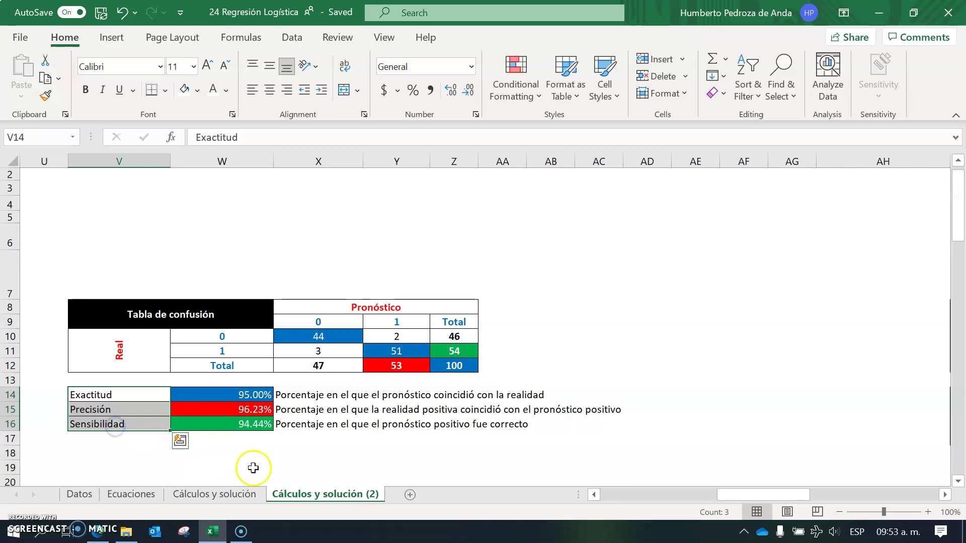
# Review the Exactitud, Precisión and Sensibilidad metrics and their formulas in V14:W16 below the confusion table.
pyautogui.click(253, 400)
pyautogui.moveTo(255, 403); pyautogui.dragTo(255, 426)
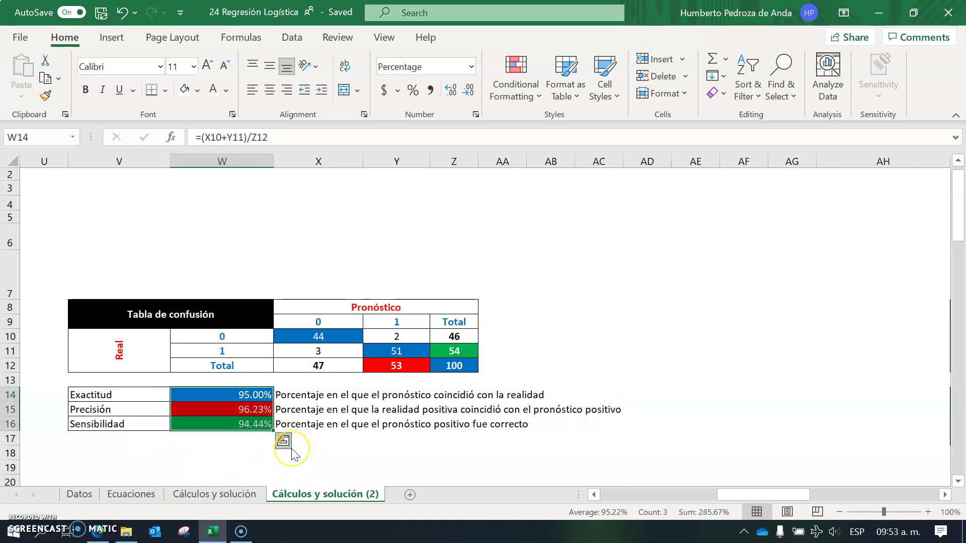
pyautogui.click(188, 451)
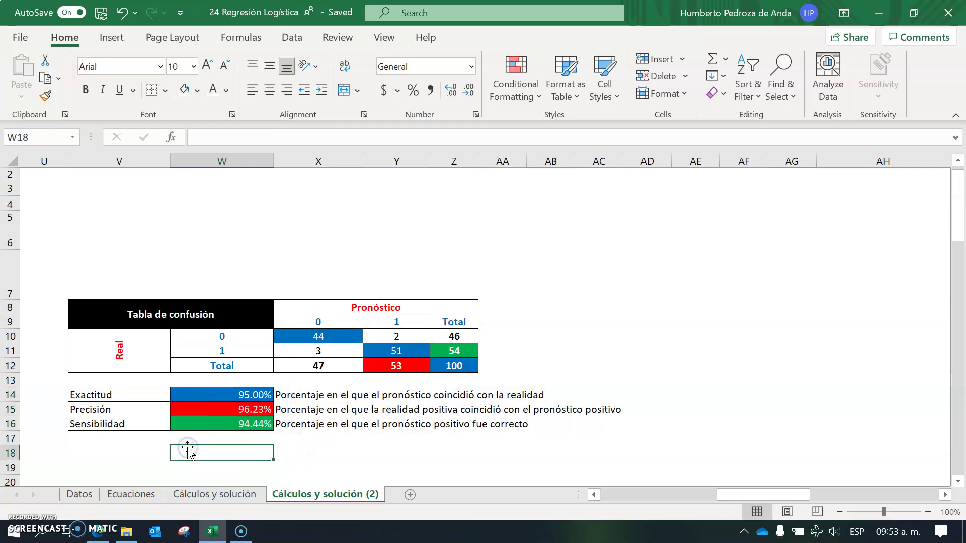
pyautogui.click(126, 424)
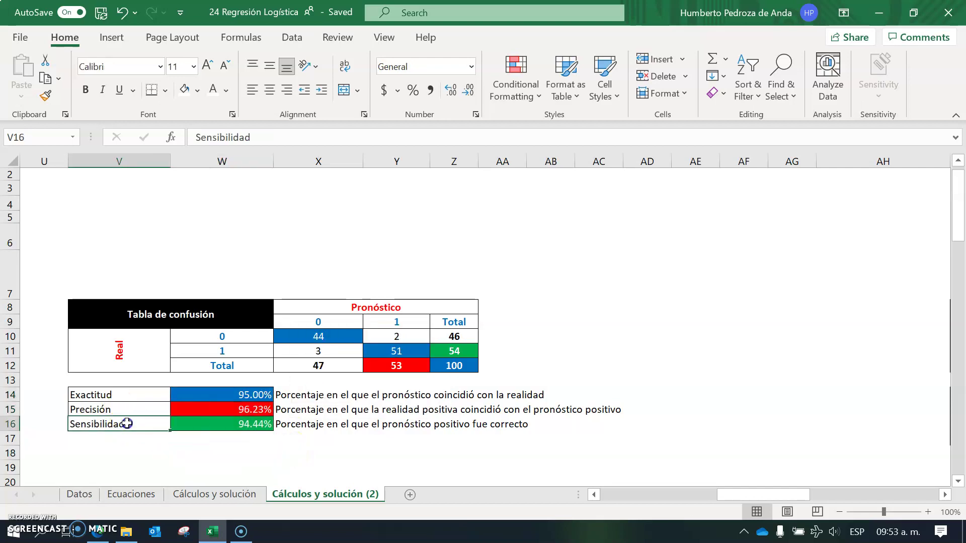
pyautogui.click(210, 467)
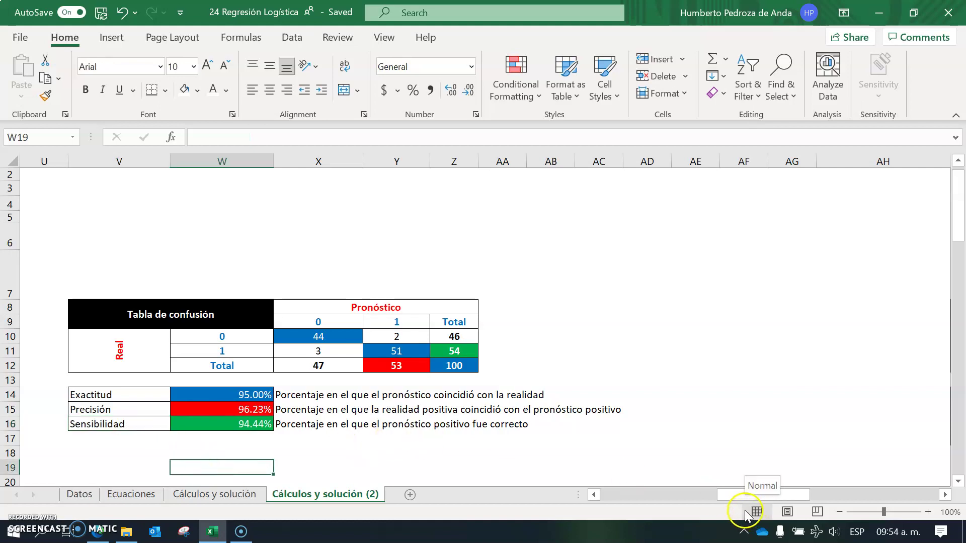
# Examine the Corte value in K4 and compare the model probabilities with the predicted classifications in rows 9 and 10.
pyautogui.moveTo(595, 498); pyautogui.dragTo(595, 498)
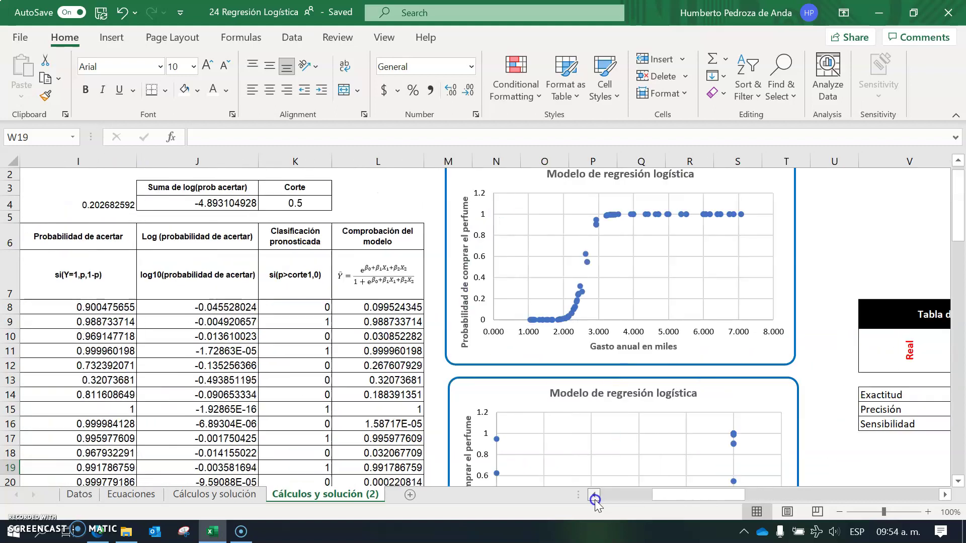
pyautogui.click(307, 205)
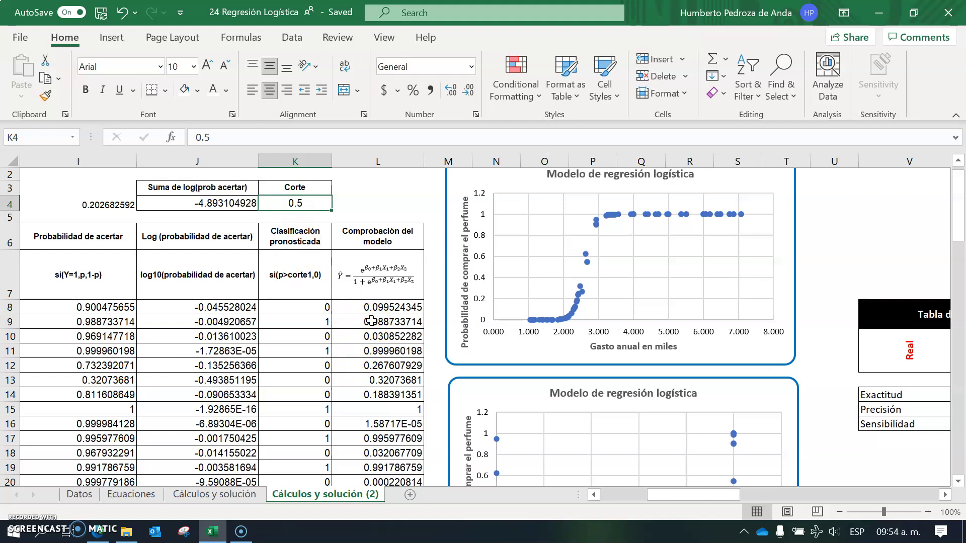
pyautogui.click(306, 207)
pyautogui.click(379, 322)
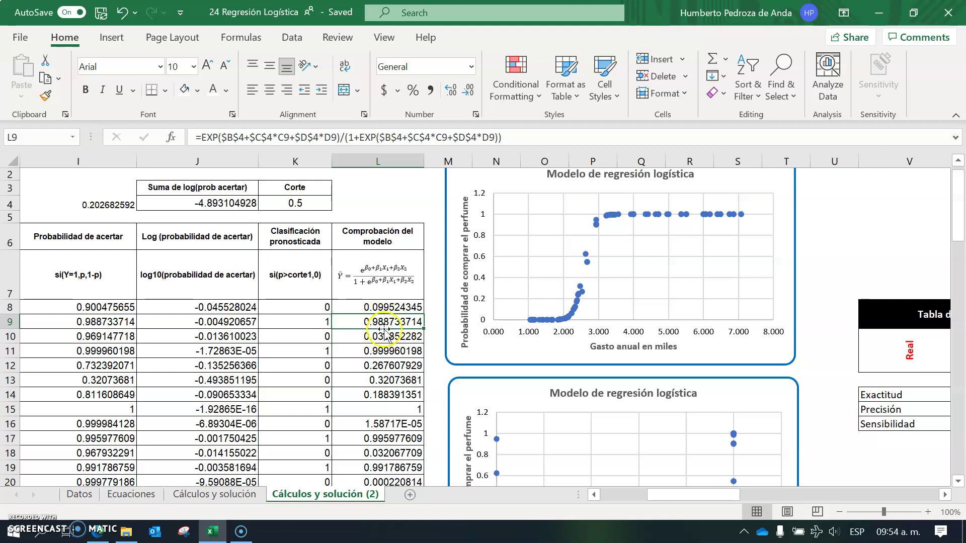
pyautogui.click(314, 322)
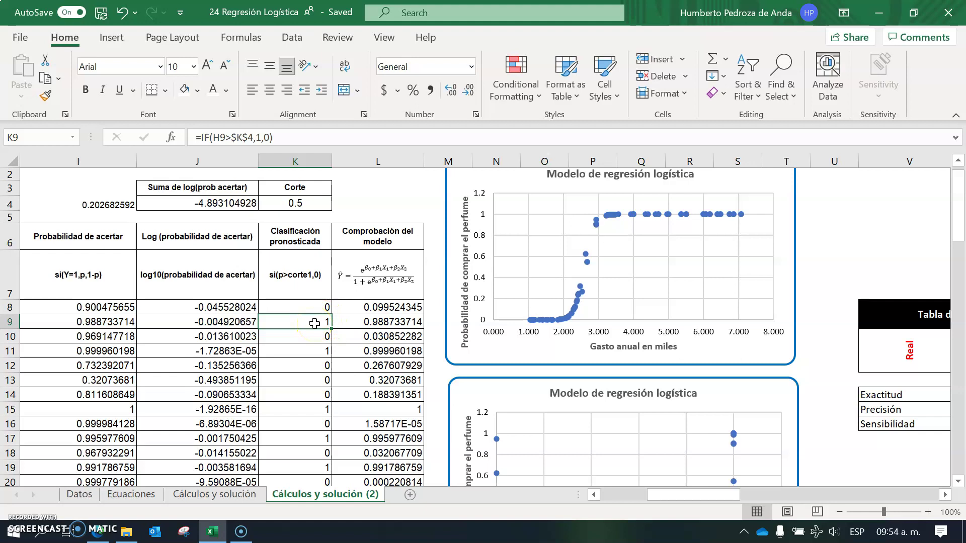
pyautogui.click(372, 337)
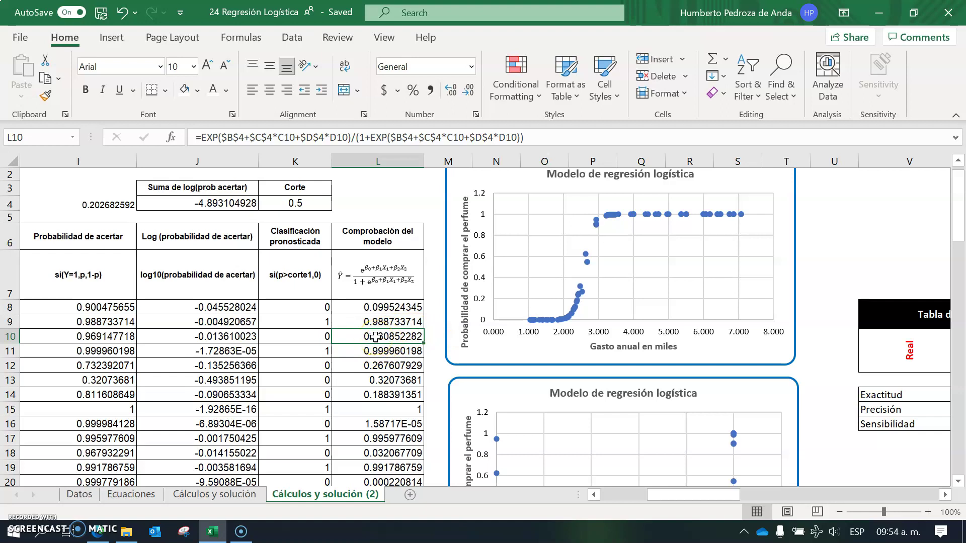
pyautogui.click(298, 333)
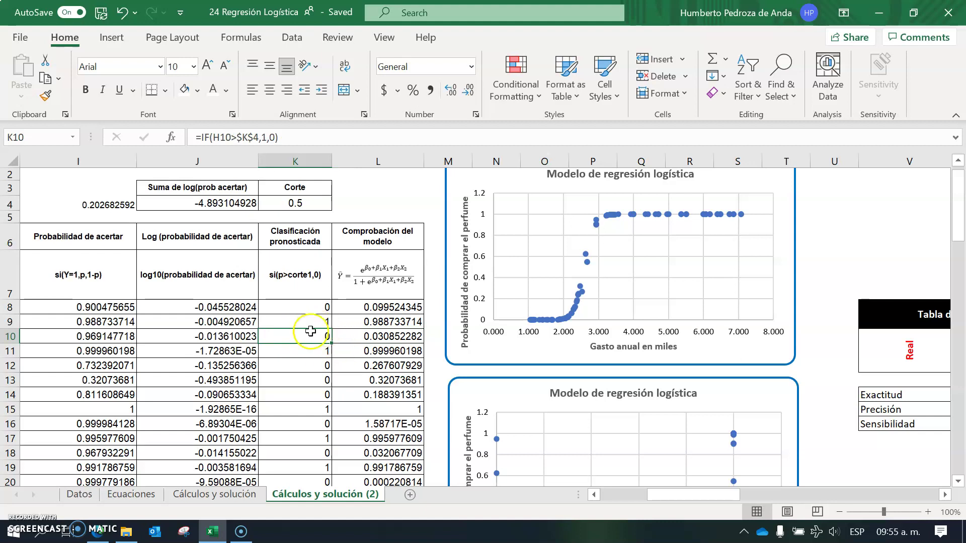
pyautogui.click(371, 337)
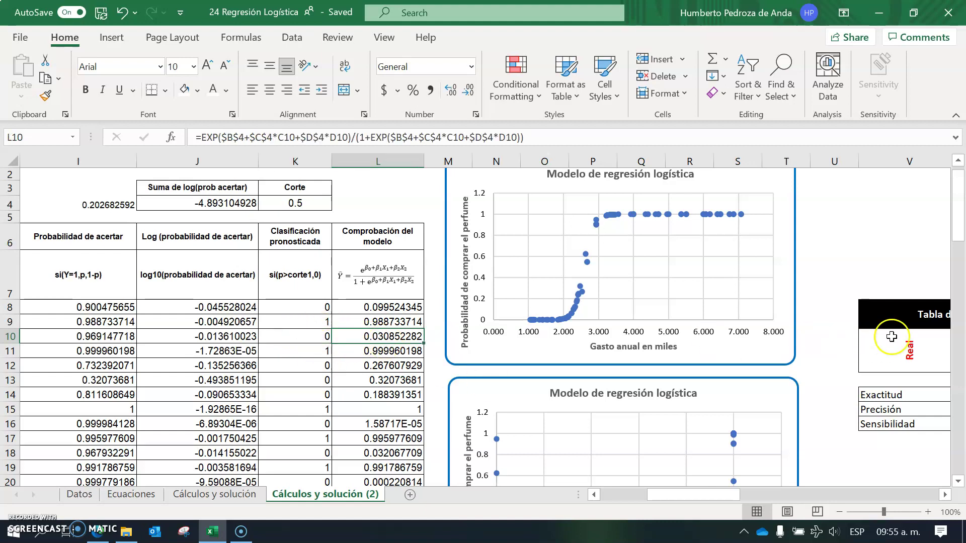
# Set the Corte value in K4 to 0.2, keeping the confusion table and its metrics in view.
pyautogui.click(945, 495)
pyautogui.click(946, 495)
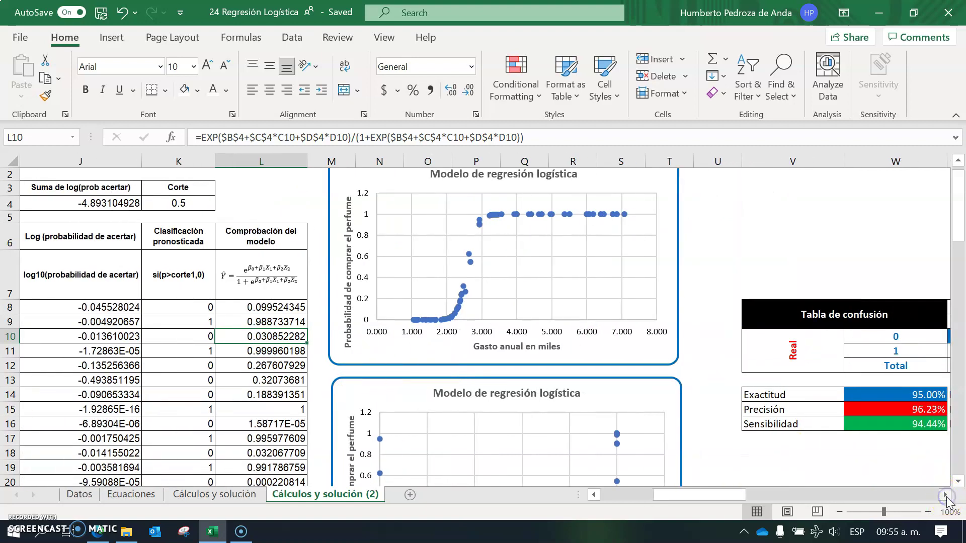
pyautogui.click(946, 495)
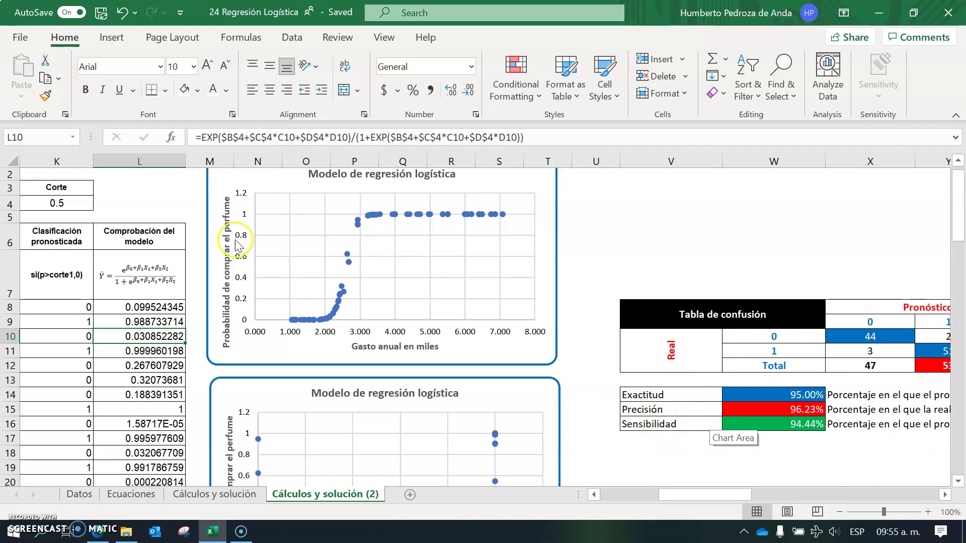
pyautogui.click(50, 203)
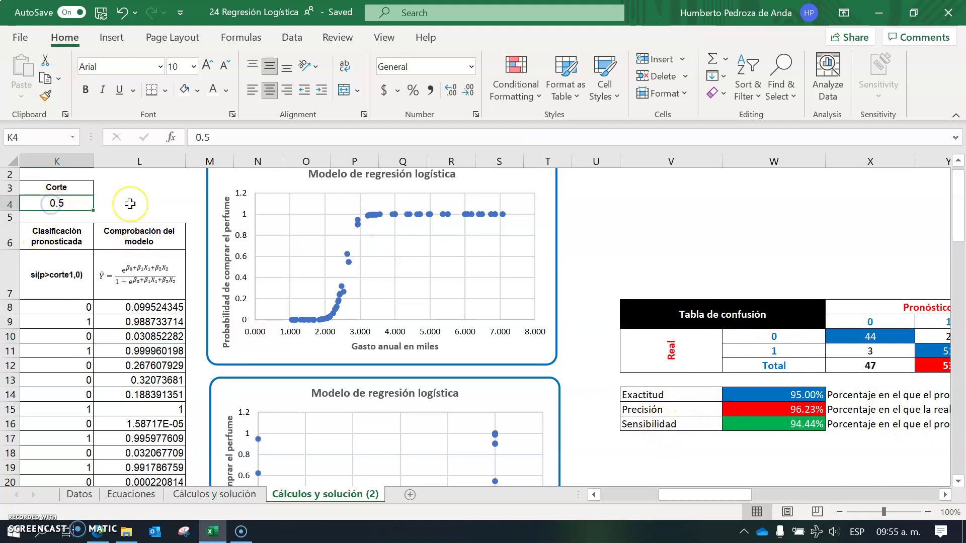
pyautogui.write('0.')
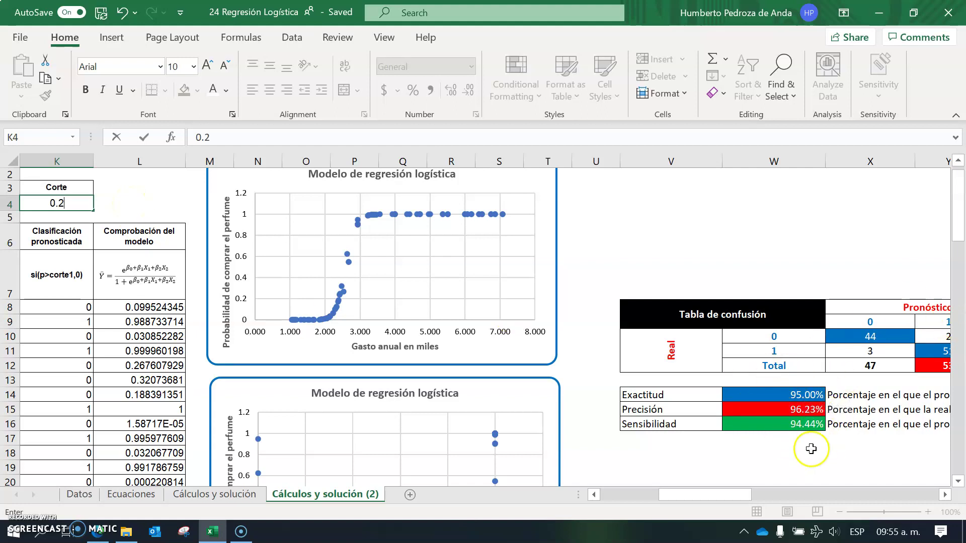
pyautogui.press('Return')
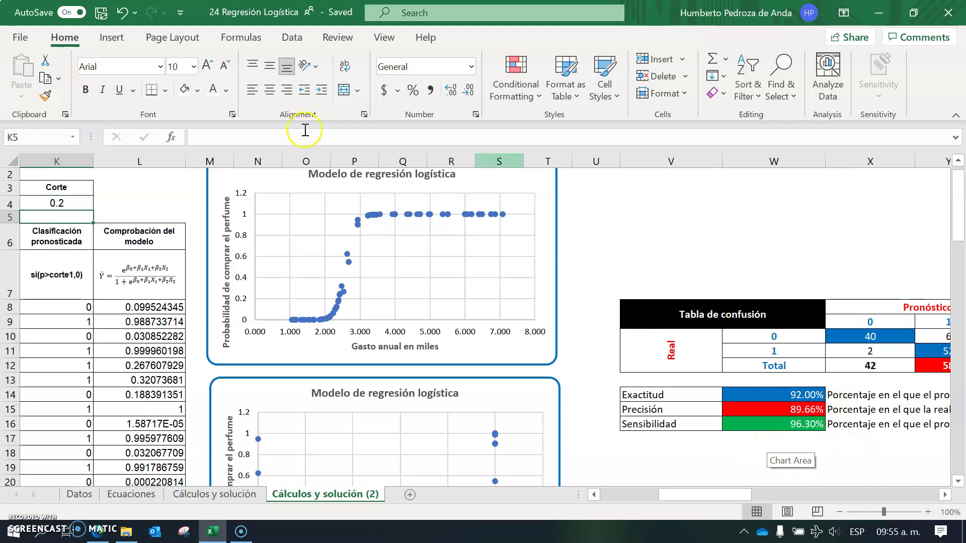
# Set the Corte value in K4 to 0.8 and check the Exactitud, Precisión and Sensibilidad metrics.
pyautogui.click(49, 203)
pyautogui.write('0.8')
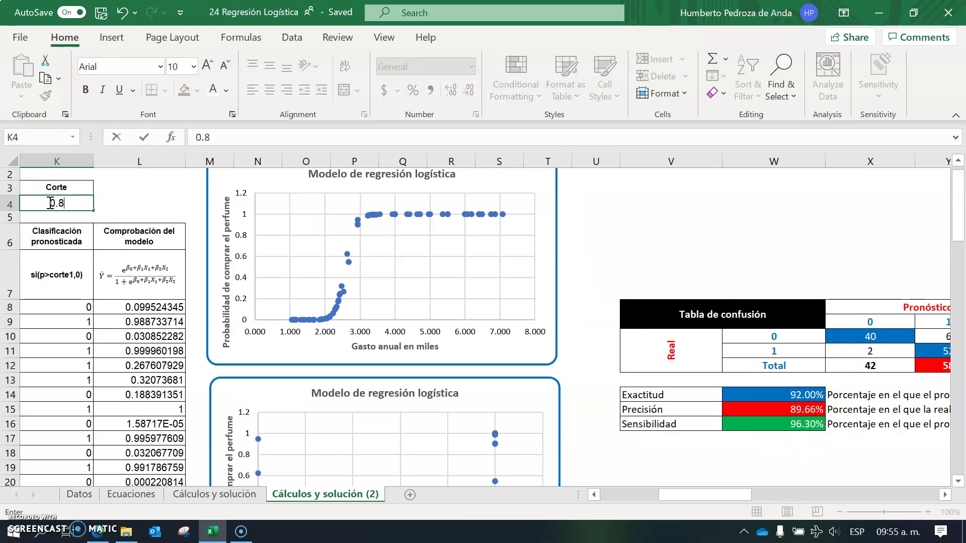
pyautogui.press('Return')
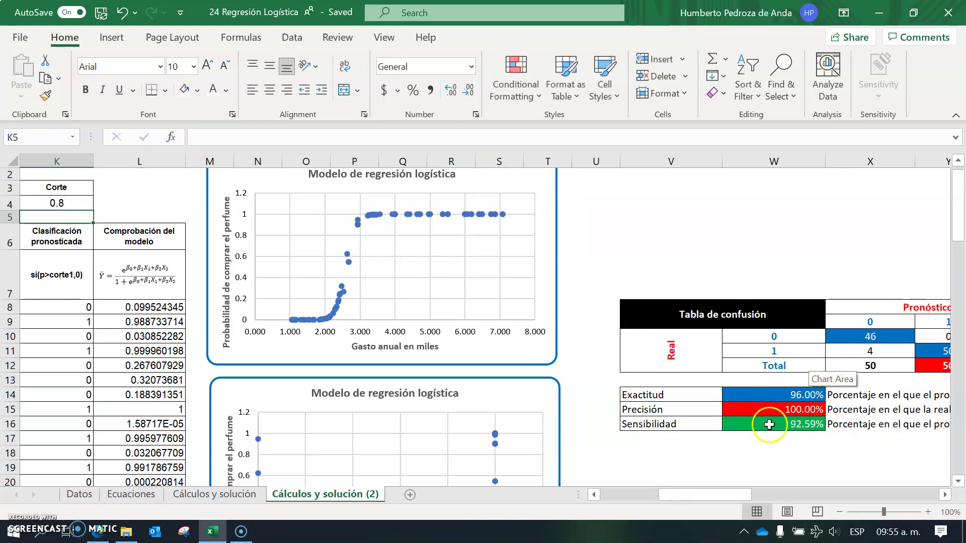
pyautogui.click(801, 439)
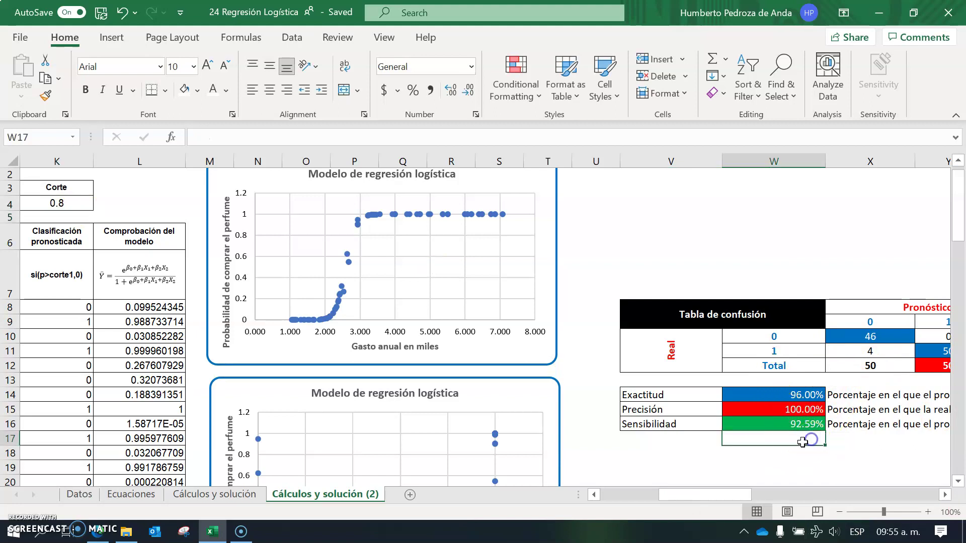
pyautogui.click(54, 202)
pyautogui.write('60')
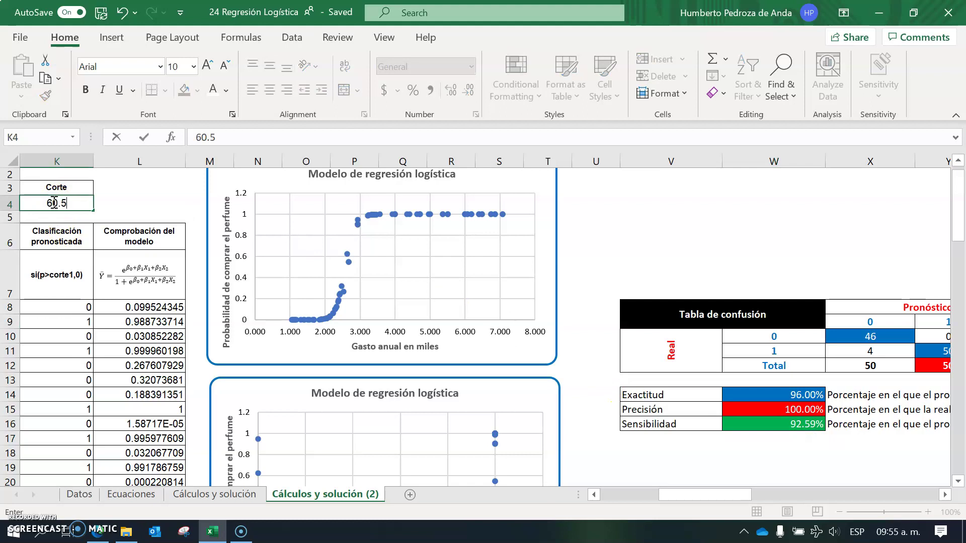
pyautogui.press('Return')
# Set the Corte value in K4 to 0.5.
pyautogui.click(52, 204)
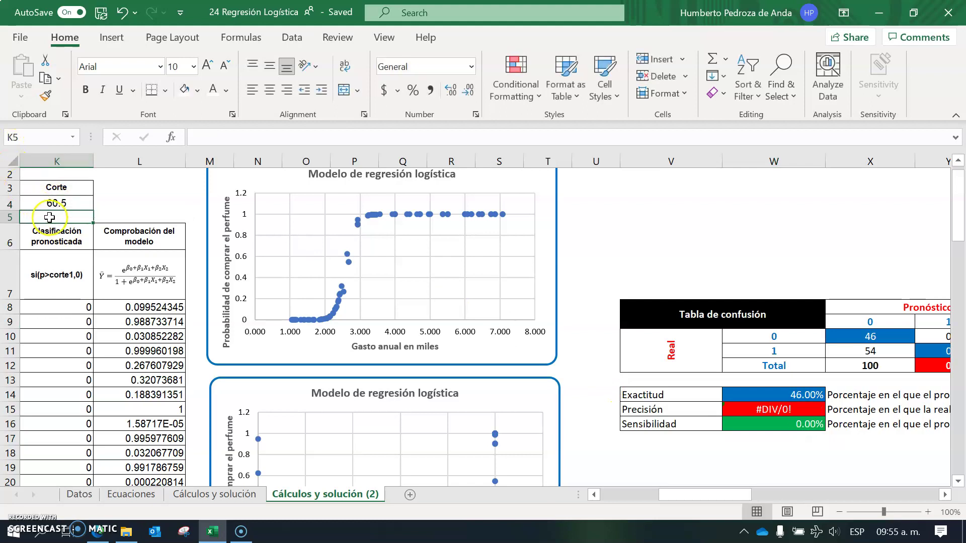
pyautogui.write('0')
pyautogui.press('Return')
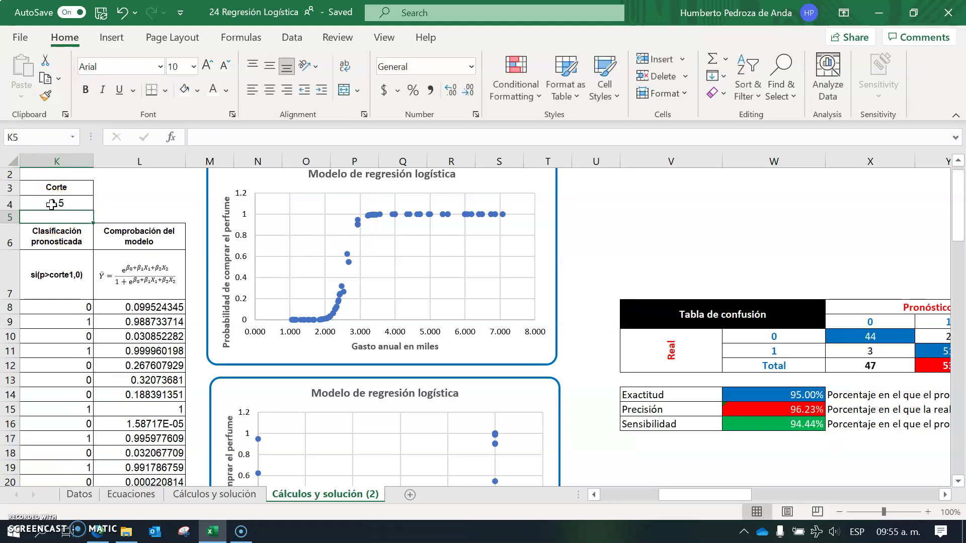
# Examine the data table of Exactitud, Precisión and Sensibilidad per cutoff in V22:Y34, its Corte column and the accompanying line chart.
pyautogui.click(753, 466)
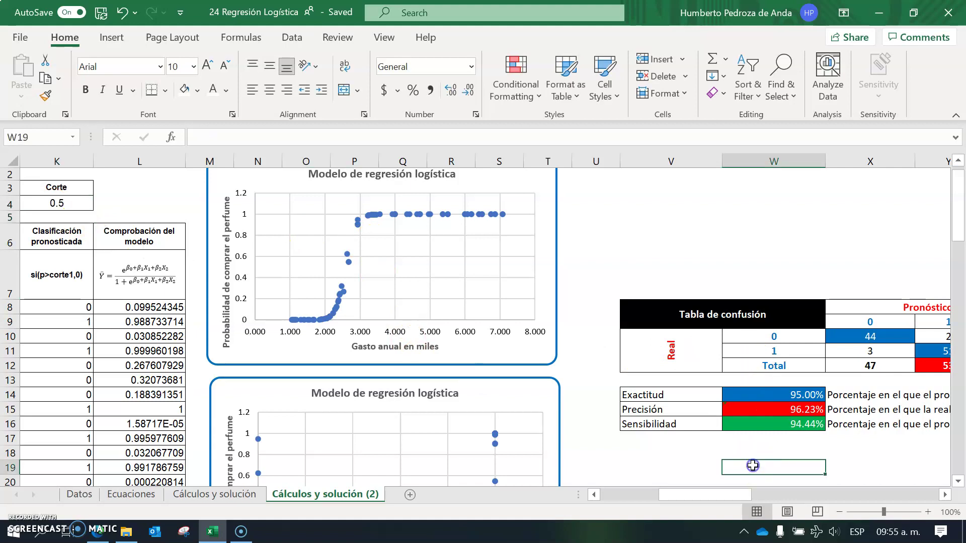
pyautogui.press('Down')
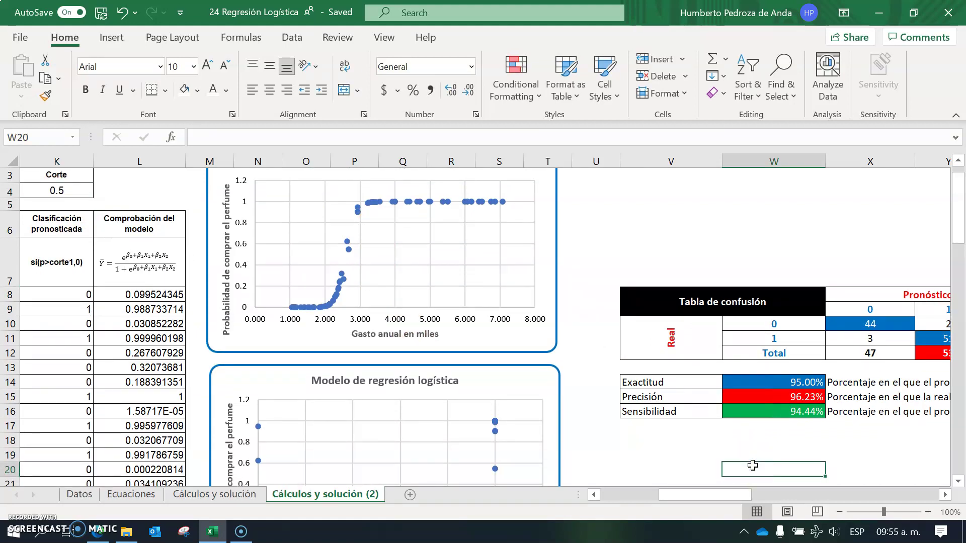
pyautogui.press('Down')
pyautogui.press('Down')
pyautogui.press('Down')
pyautogui.press('Down')
pyautogui.press('Down')
pyautogui.press('Down')
pyautogui.press('Down')
pyautogui.press('Down')
pyautogui.press('Down')
pyautogui.press('Down')
pyautogui.press('Down')
pyautogui.press('Down')
pyautogui.press('Down')
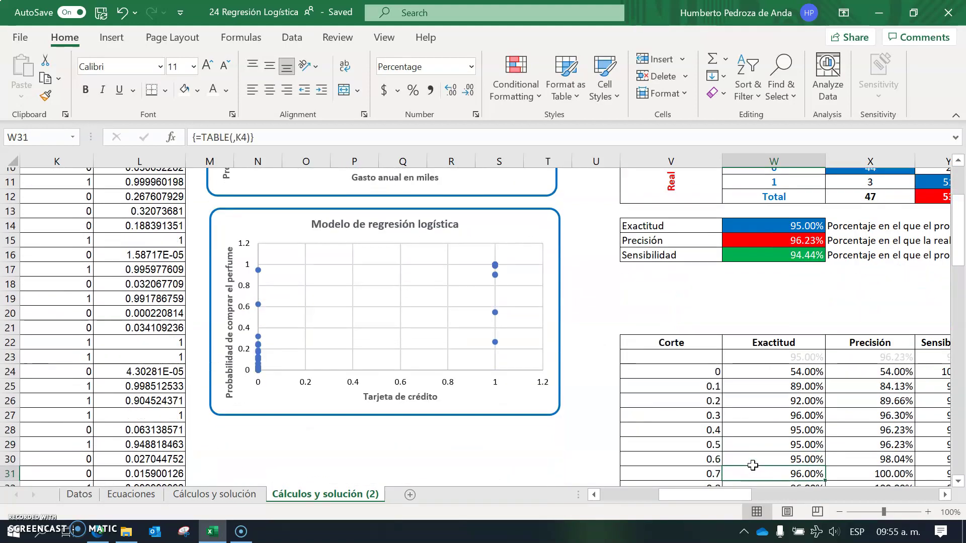
pyautogui.press('Down')
pyautogui.press('Down')
pyautogui.press('Down')
pyautogui.press('Right')
pyautogui.press('Right')
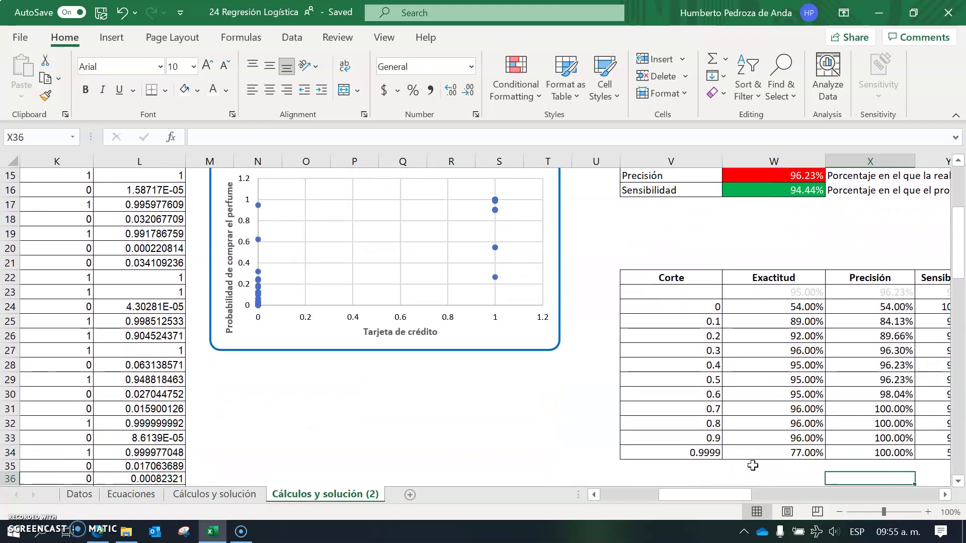
pyautogui.press('Right')
pyautogui.press('Right')
pyautogui.press('Right')
pyautogui.press('Right')
pyautogui.press('Right')
pyautogui.press('Right')
pyautogui.press('Right')
pyautogui.press('Right')
pyautogui.press('Right')
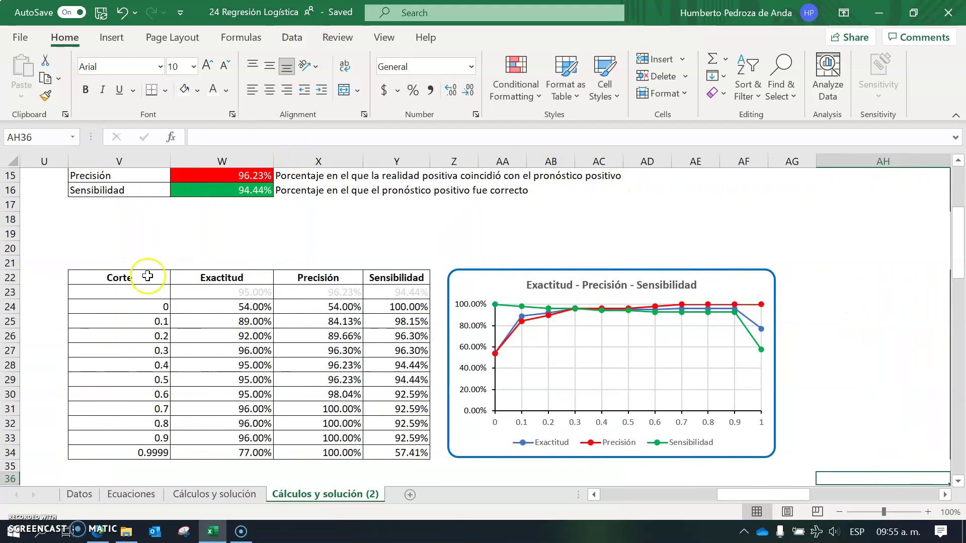
pyautogui.click(142, 294)
pyautogui.moveTo(143, 293); pyautogui.dragTo(146, 453)
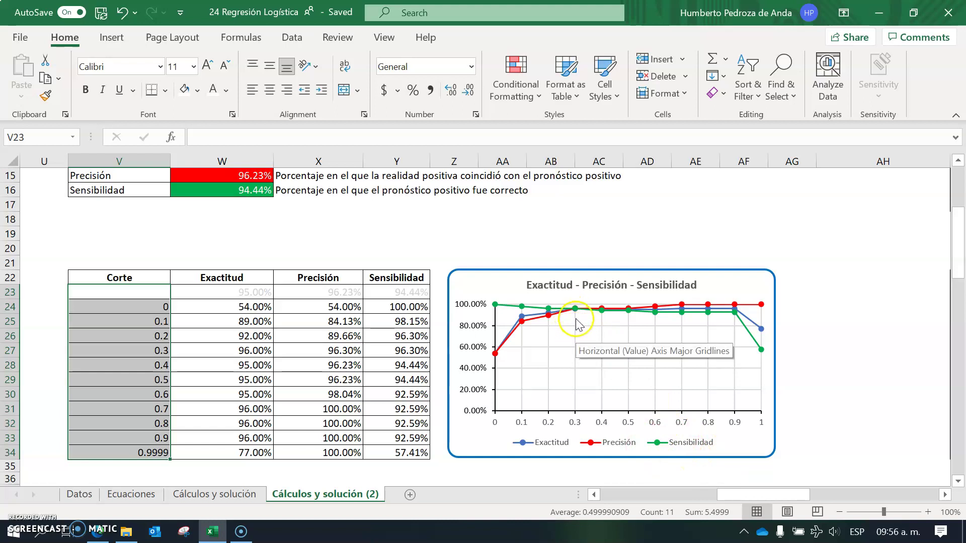
pyautogui.moveTo(579, 316)
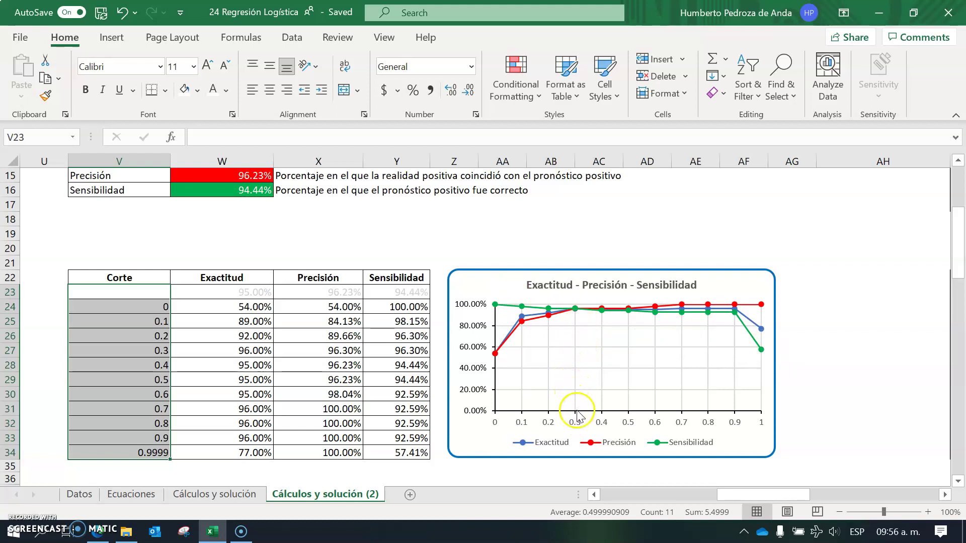
# Highlight the 0.3 cutoff row of the data table (V27:Y27) with a yellow fill.
pyautogui.click(143, 352)
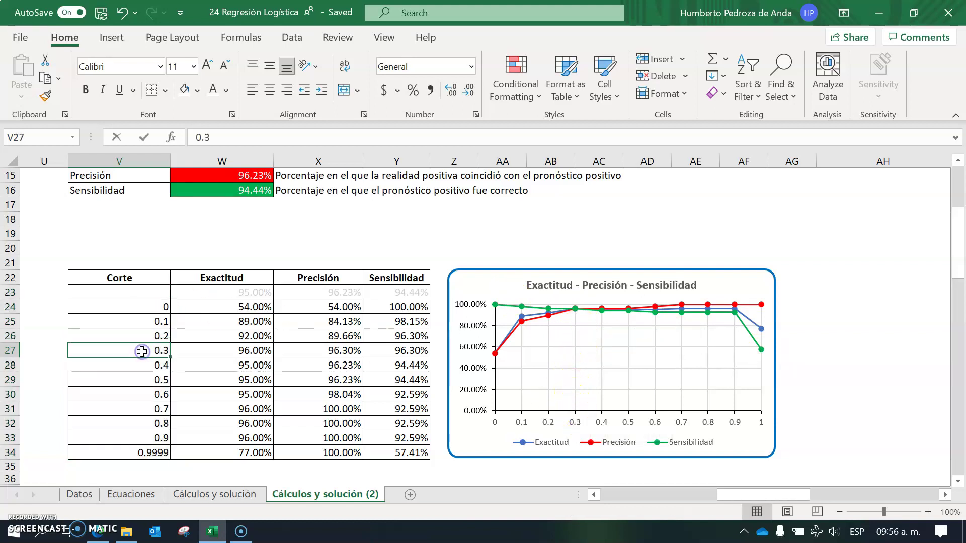
pyautogui.click(215, 371)
pyautogui.moveTo(138, 347); pyautogui.dragTo(384, 357)
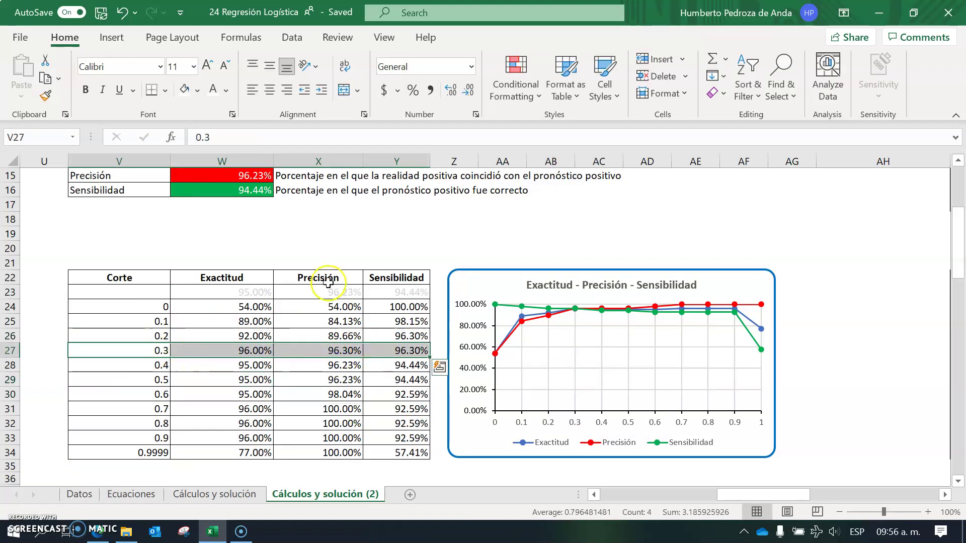
pyautogui.click(197, 91)
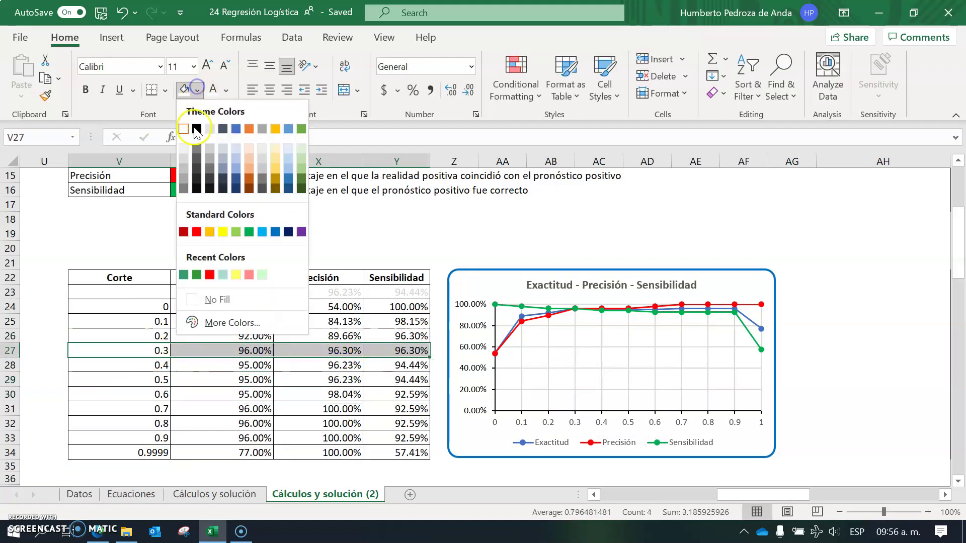
pyautogui.click(226, 231)
# Compare the Exactitud, Precisión and Sensibilidad values of the 0.3 cutoff row with those of the 0.5 row.
pyautogui.click(259, 370)
pyautogui.click(257, 352)
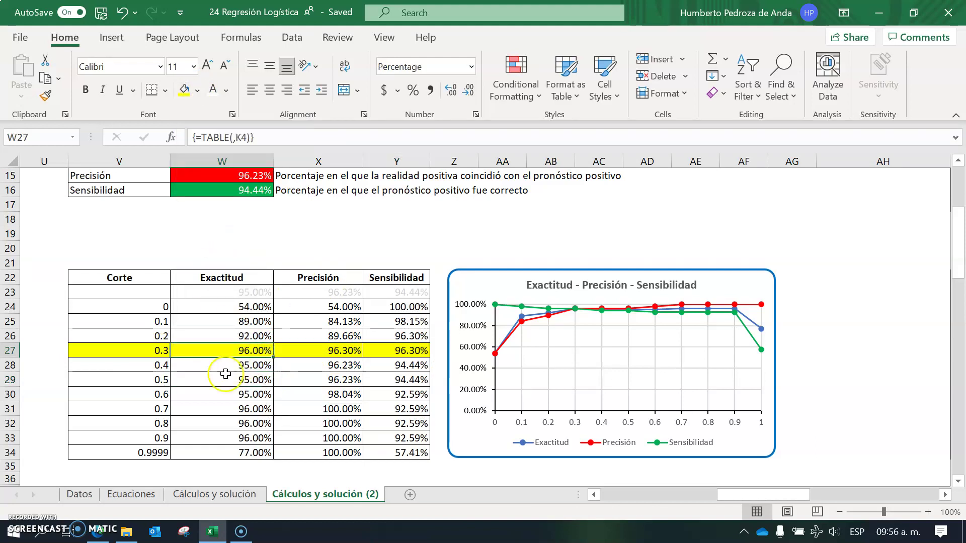
pyautogui.click(240, 380)
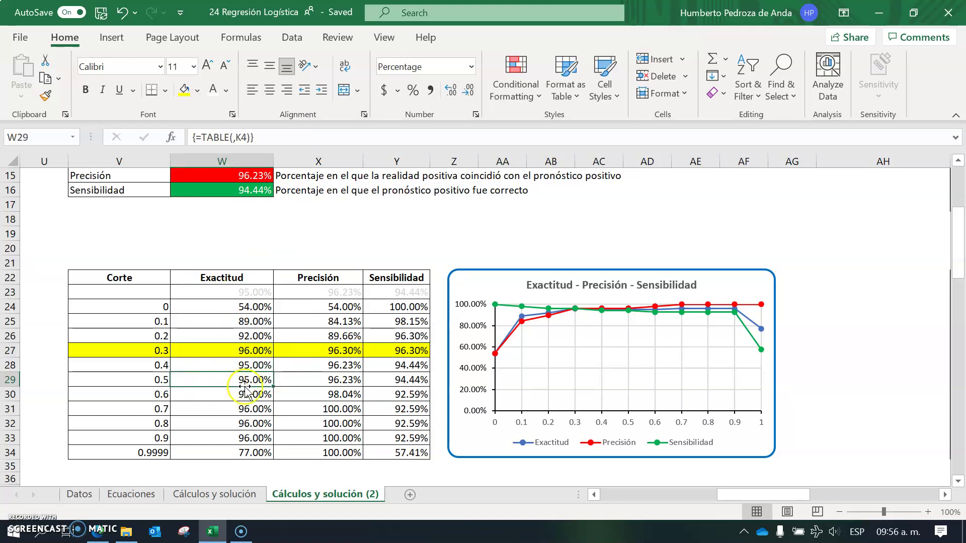
pyautogui.click(249, 349)
pyautogui.click(256, 381)
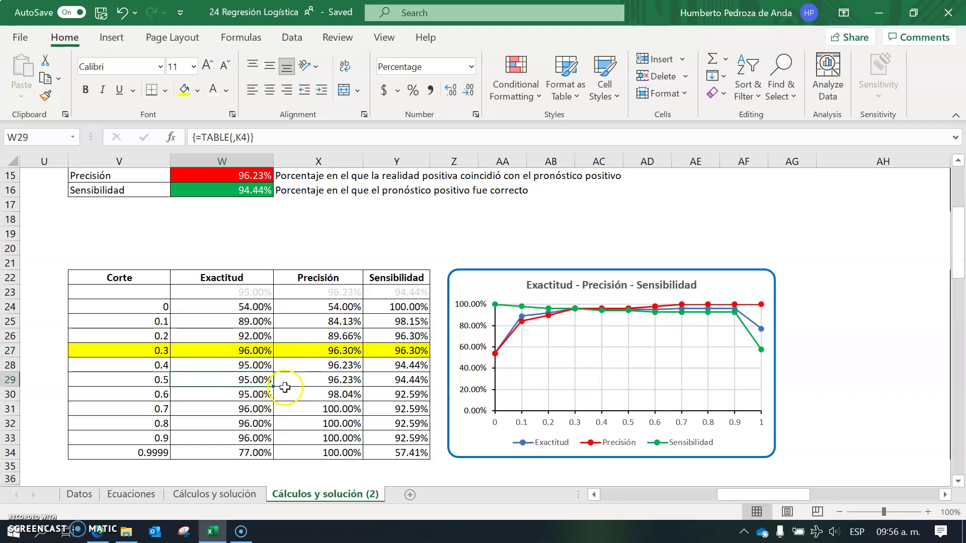
pyautogui.click(343, 351)
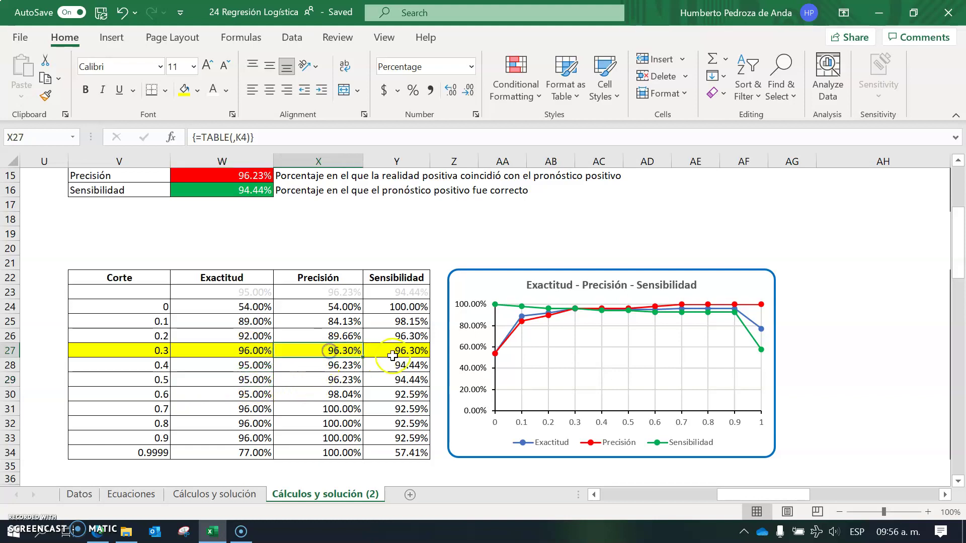
pyautogui.click(398, 354)
pyautogui.moveTo(332, 381); pyautogui.dragTo(391, 383)
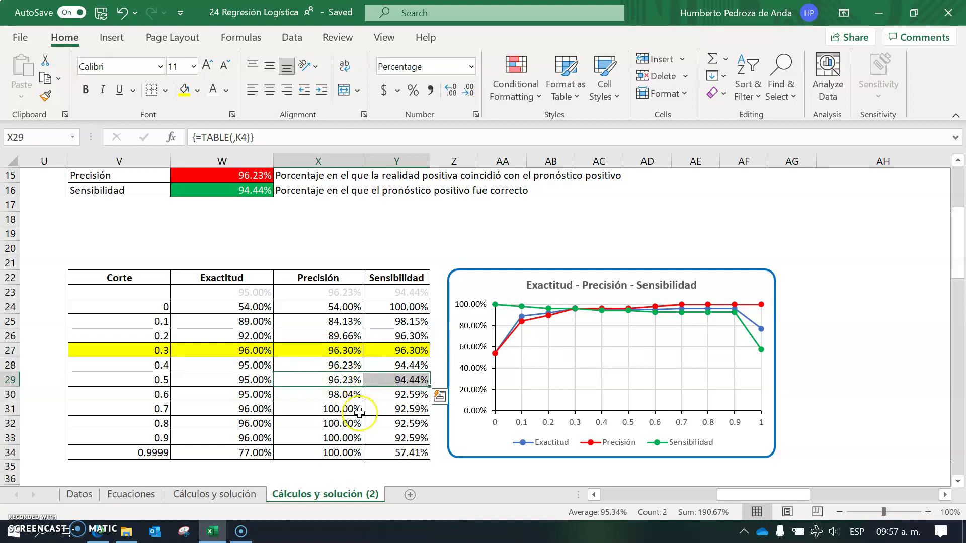
pyautogui.click(378, 352)
pyautogui.moveTo(121, 346); pyautogui.dragTo(386, 356)
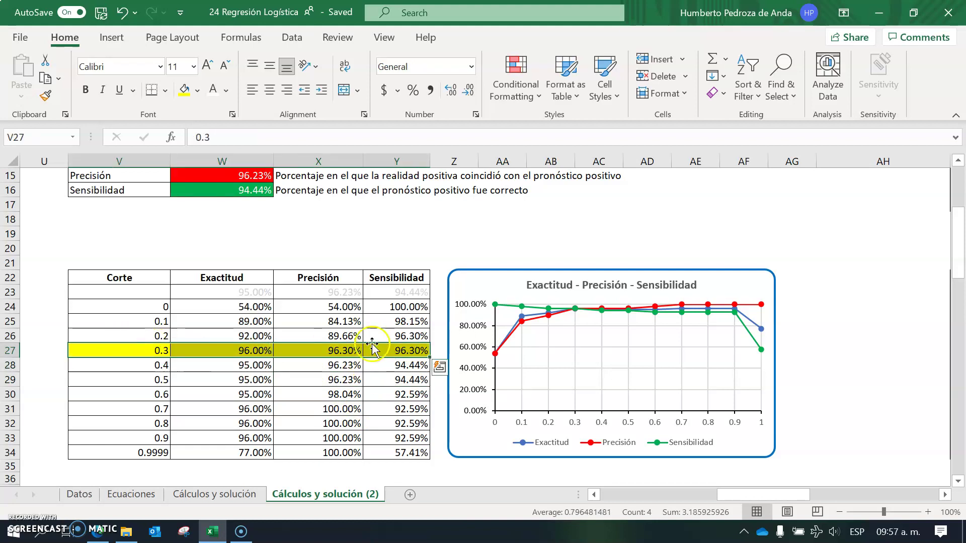
pyautogui.click(370, 238)
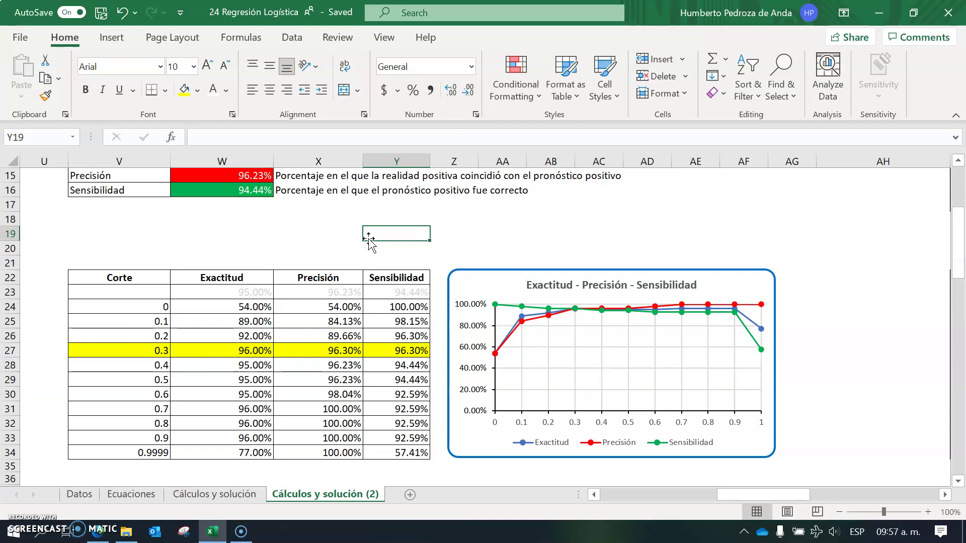